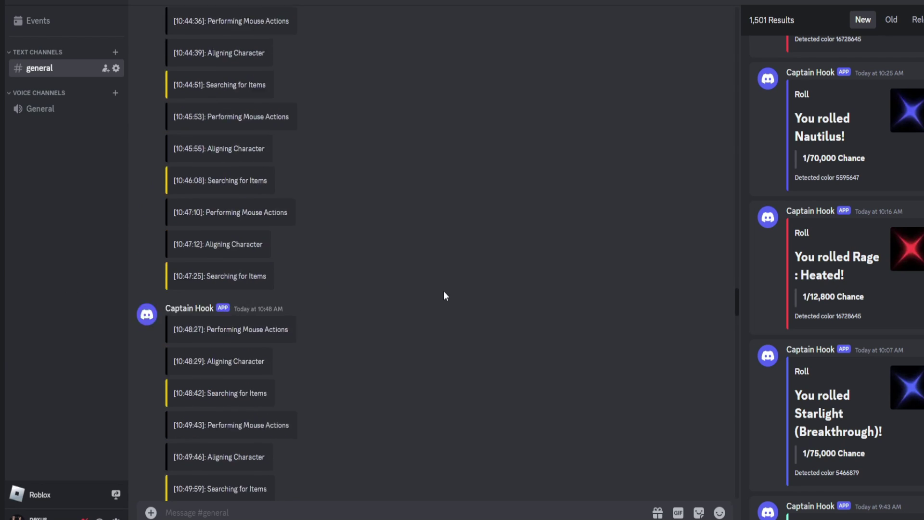
scroll(824, 174, "down", 10)
scroll(824, 174, "down", 3)
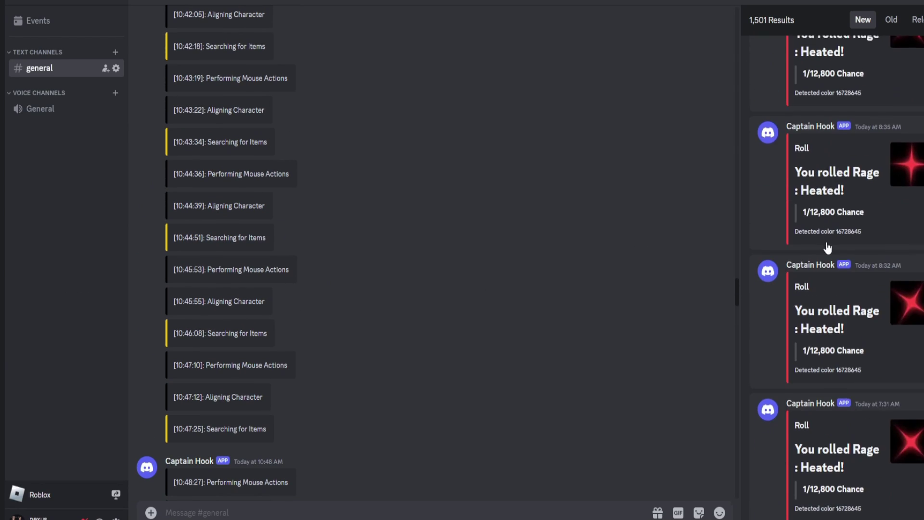
scroll(825, 246, "down", 3)
scroll(830, 166, "down", 3)
scroll(867, 145, "down", 3)
scroll(857, 237, "down", 3)
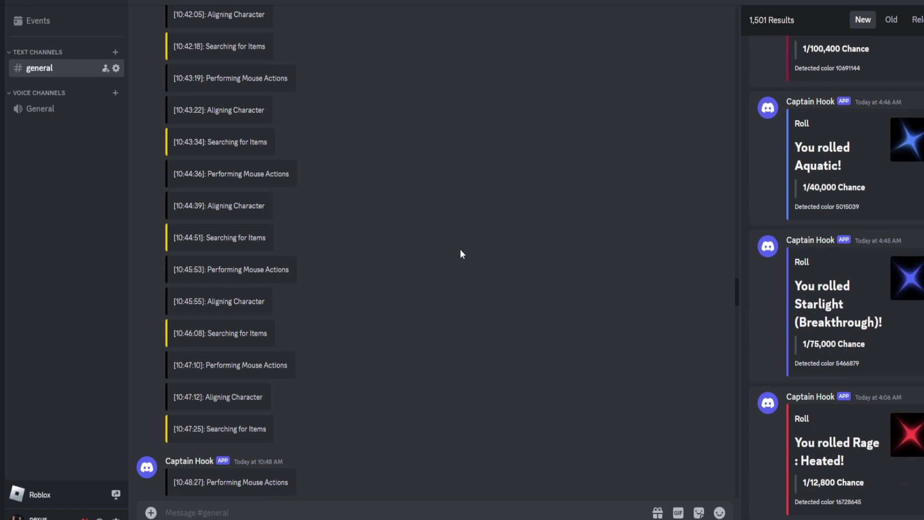
scroll(300, 199, "up", 3)
scroll(321, 203, "up", 3)
scroll(275, 123, "up", 3)
scroll(275, 127, "up", 5)
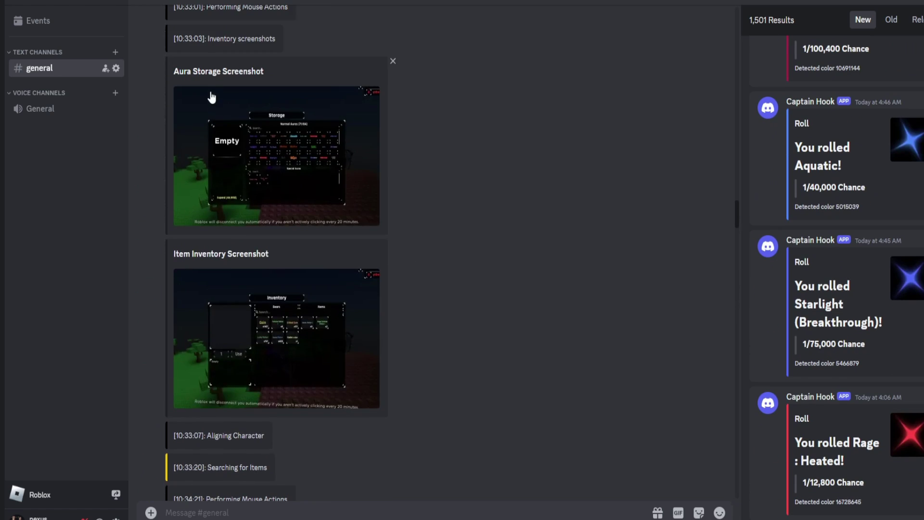
Preview the Aura Storage and Item Inventory screenshots and reposition the macro window
left_click(222, 123)
key("Escape")
left_click(265, 306)
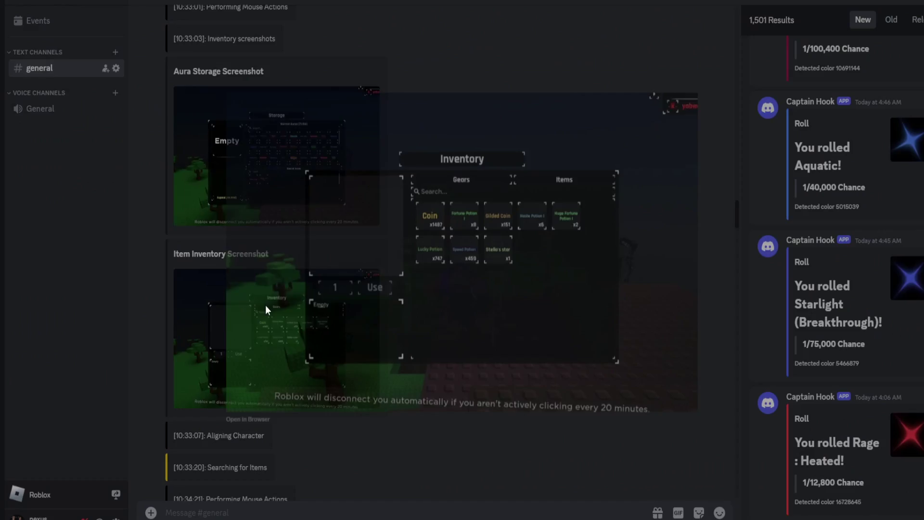
left_click(151, 236)
scroll(217, 216, "up", 3)
scroll(260, 195, "up", 3)
scroll(340, 202, "up", 3)
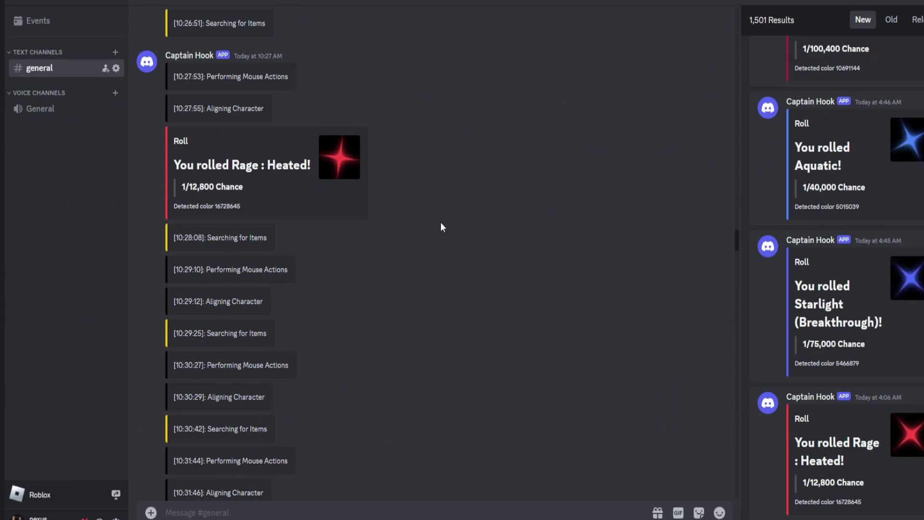
scroll(441, 222, "down", 6)
scroll(793, 293, "down", 5)
scroll(759, 248, "down", 5)
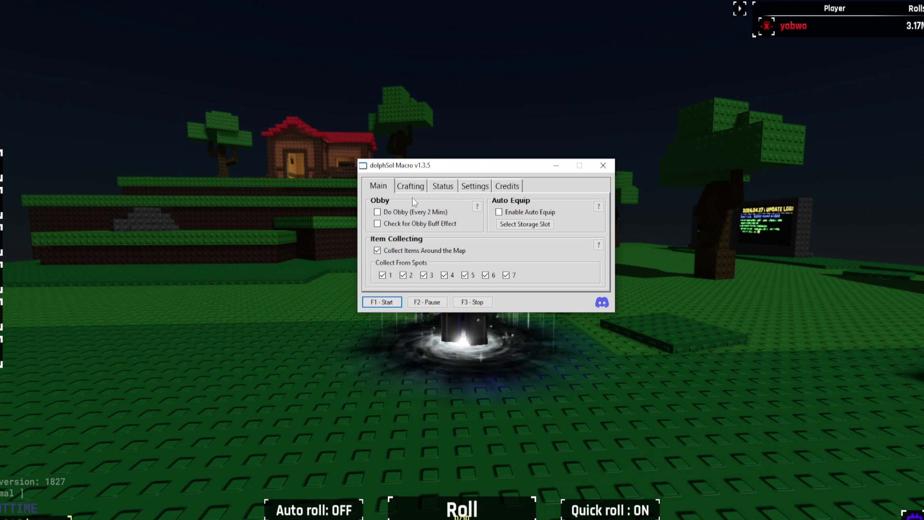
mouse_move(420, 198)
left_mouse_down()
mouse_move(375, 148)
mouse_move(310, 158)
mouse_move(340, 162)
left_mouse_up()
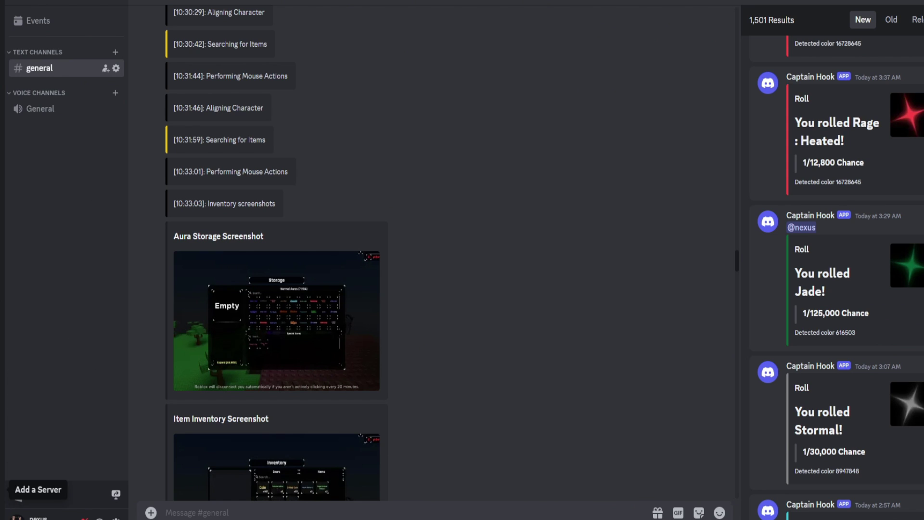
Create a new server from scratch named webhook, skipping the purpose step, and show its options menu
left_click(6, 492)
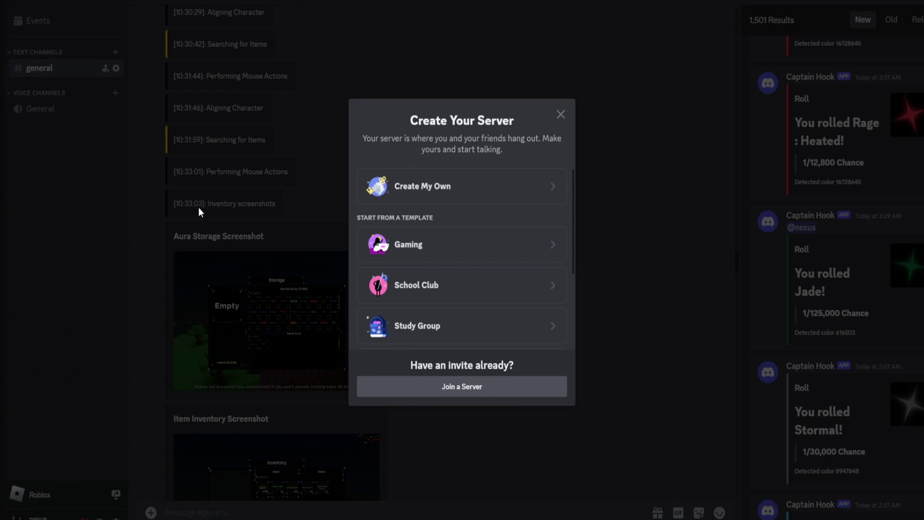
left_click(416, 197)
left_click(424, 282)
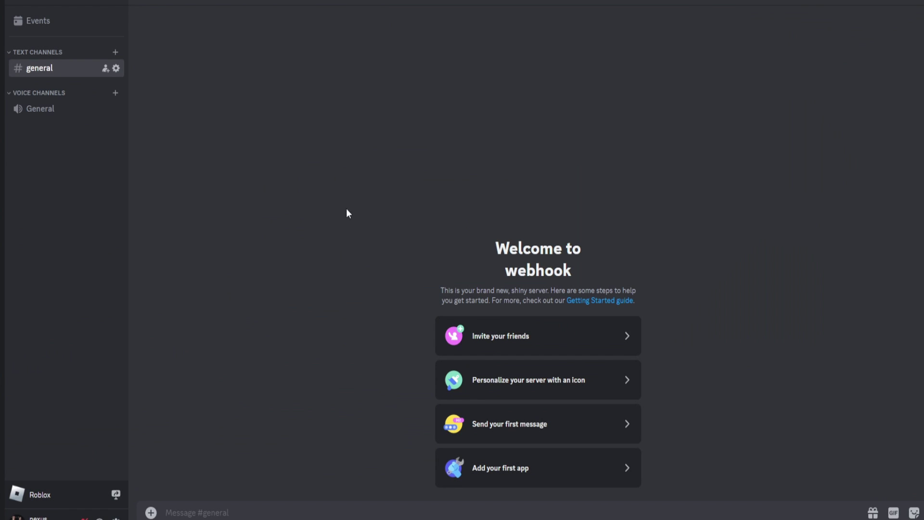
left_click(43, 3)
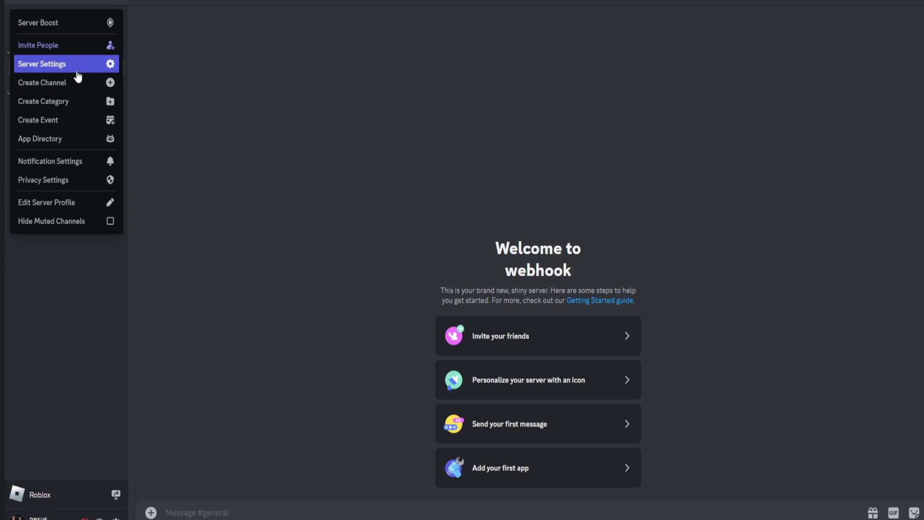
In Server Settings > Integrations, create a webhook and expand the new Spidey Bot entry
left_click(56, 68)
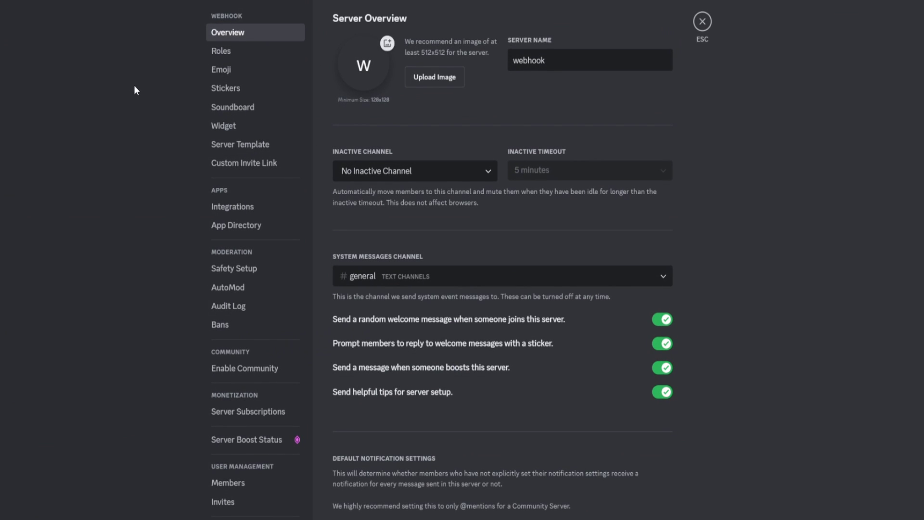
scroll(246, 108, "down", 1)
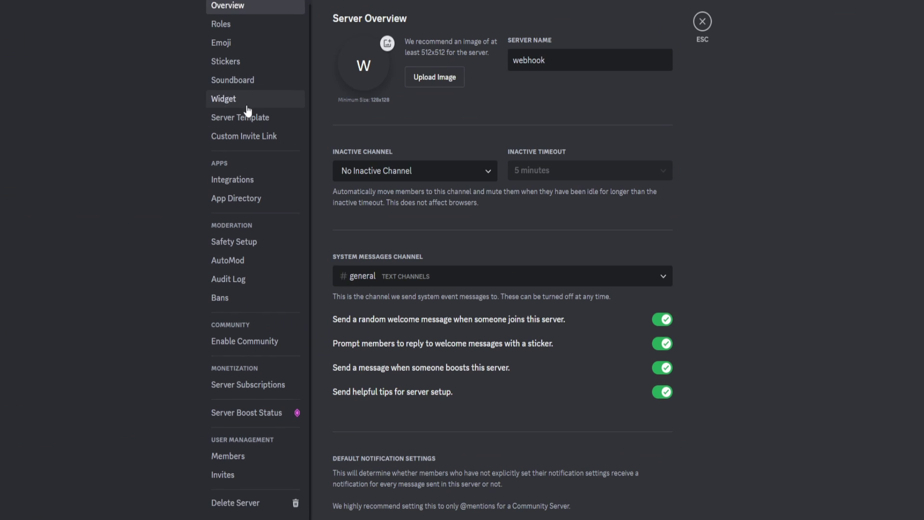
left_click(250, 179)
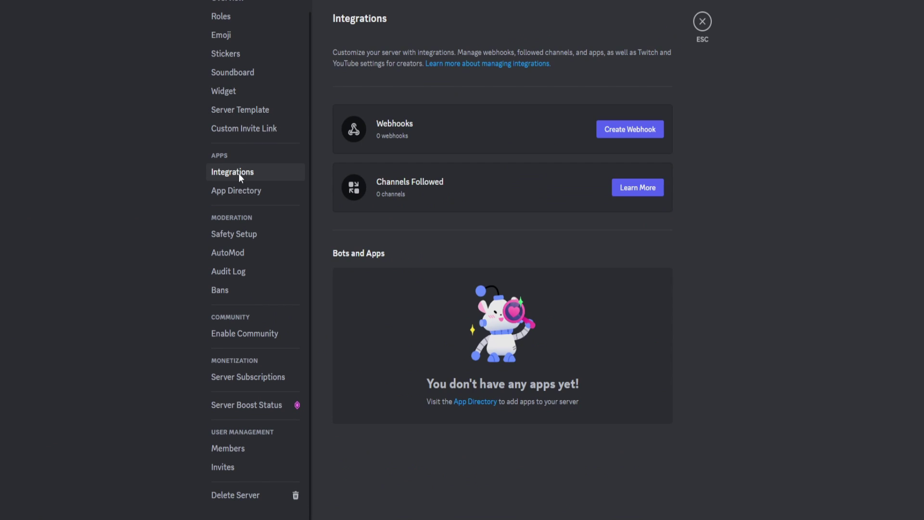
left_click(607, 127)
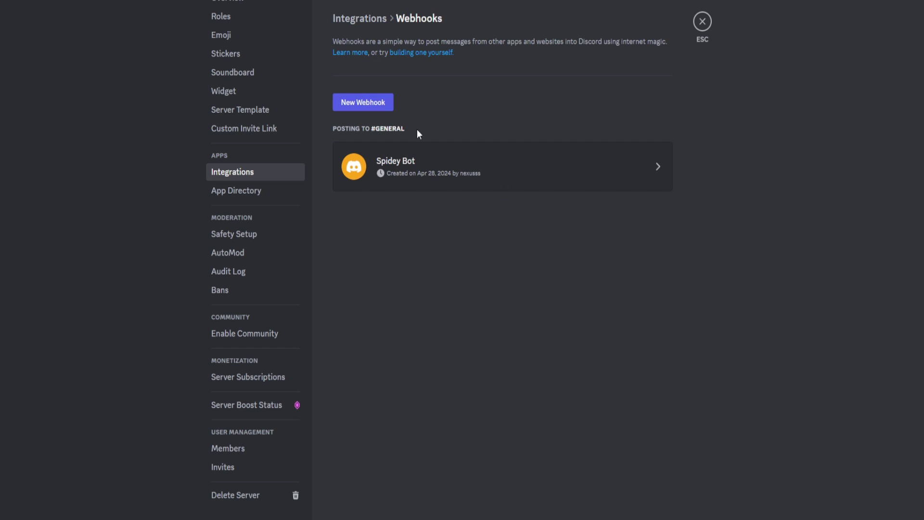
left_click(471, 175)
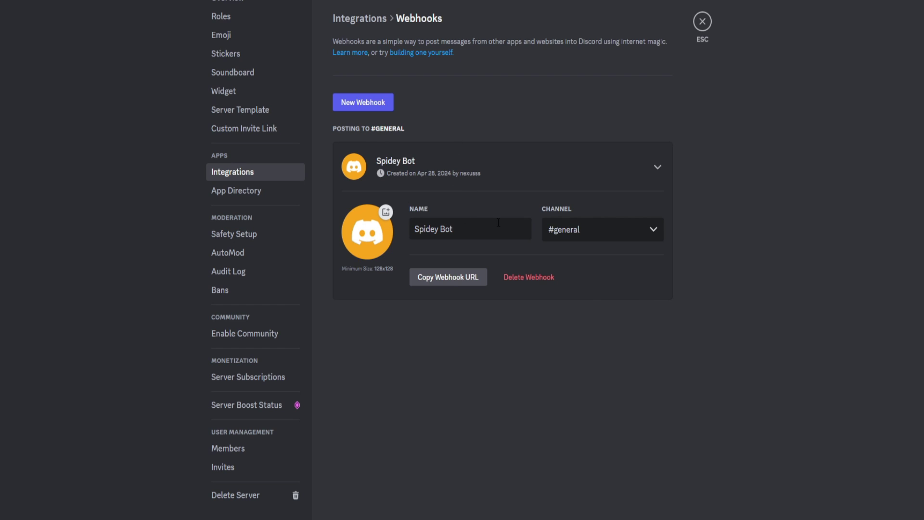
Paste the Spidey Bot webhook URL into the macro's Status settings, then send a short message in #general
left_click(440, 279)
left_click(403, 166)
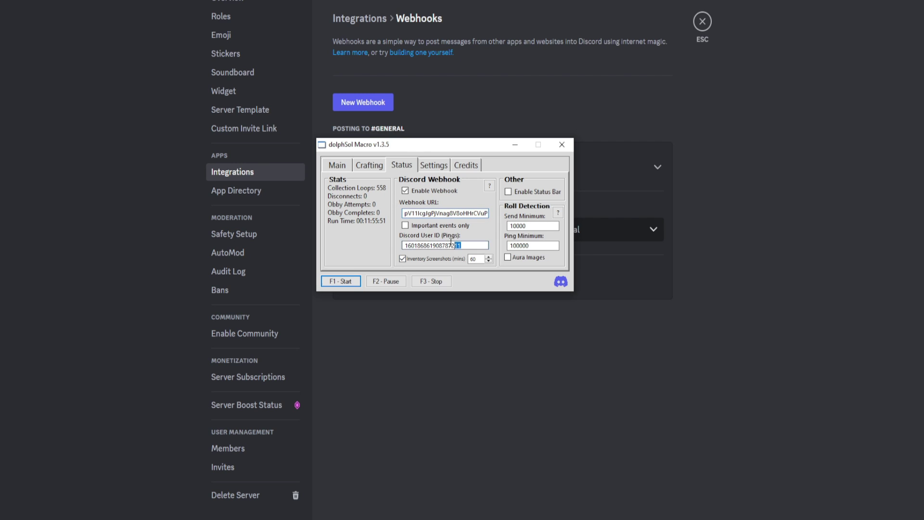
left_click(653, 75)
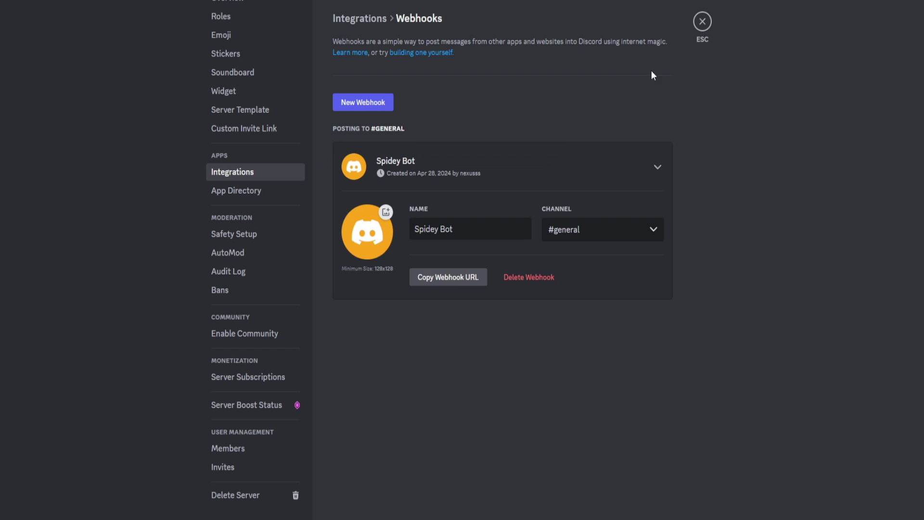
left_click(702, 23)
type("f")
key("Return")
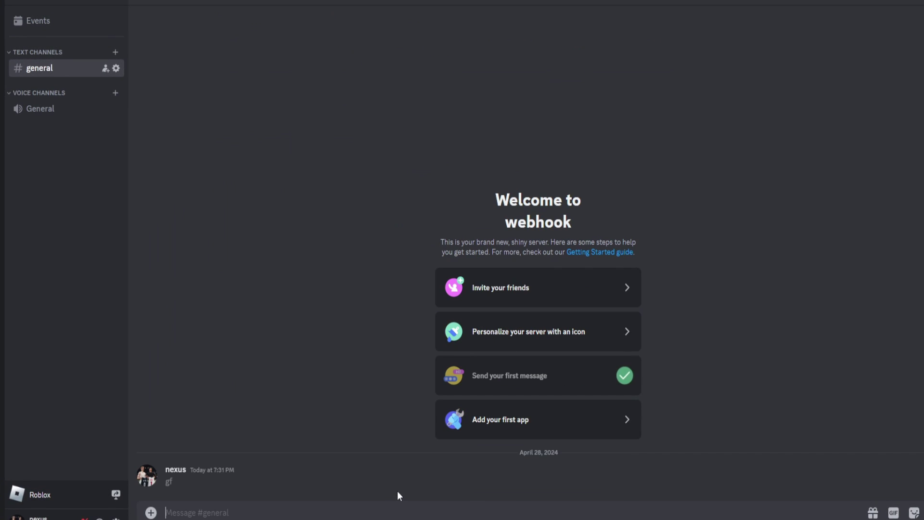
Copy your own Discord user ID and switch to the macro to enter it for pings
right_click(153, 482)
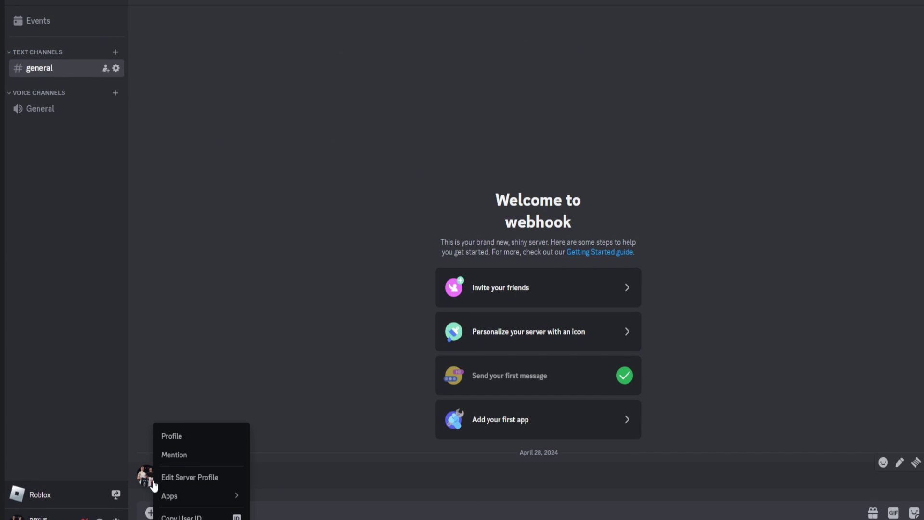
left_click(184, 517)
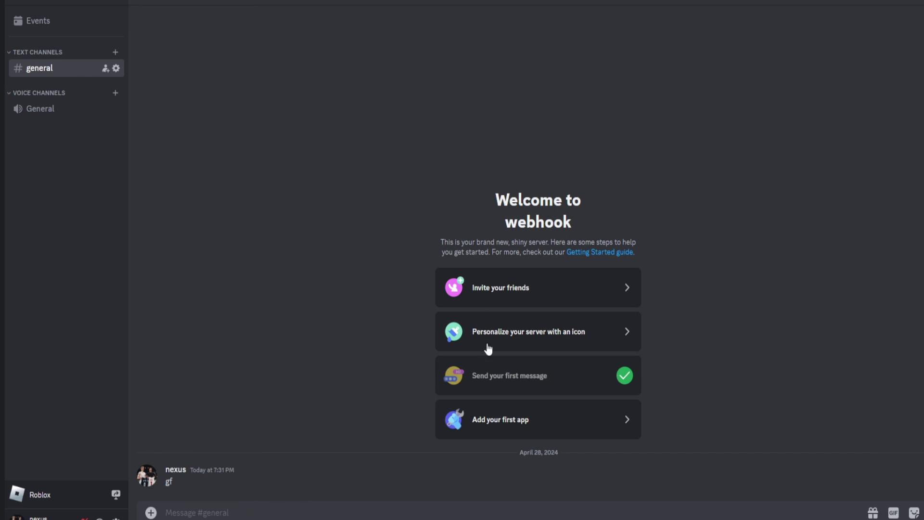
key("alt+Tab")
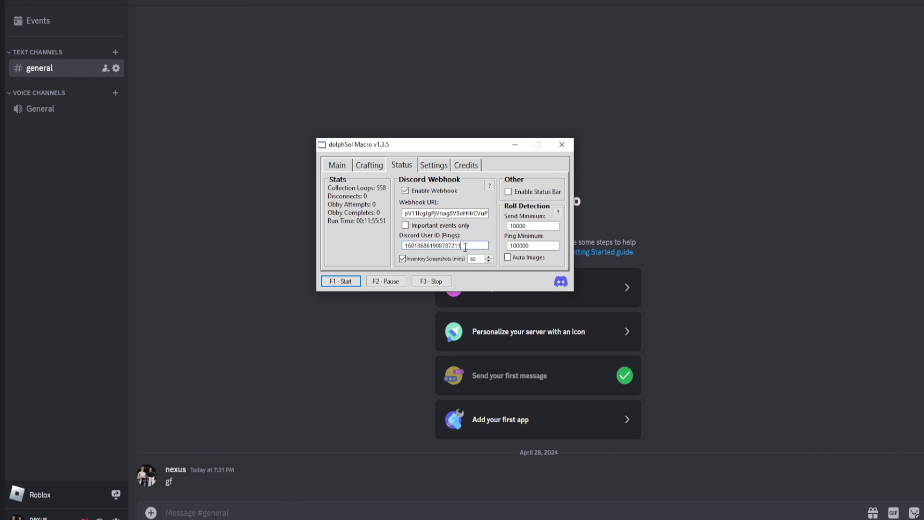
Tick Aura Images in the Status settings and dismiss the Aura Image Warning
left_click(508, 258)
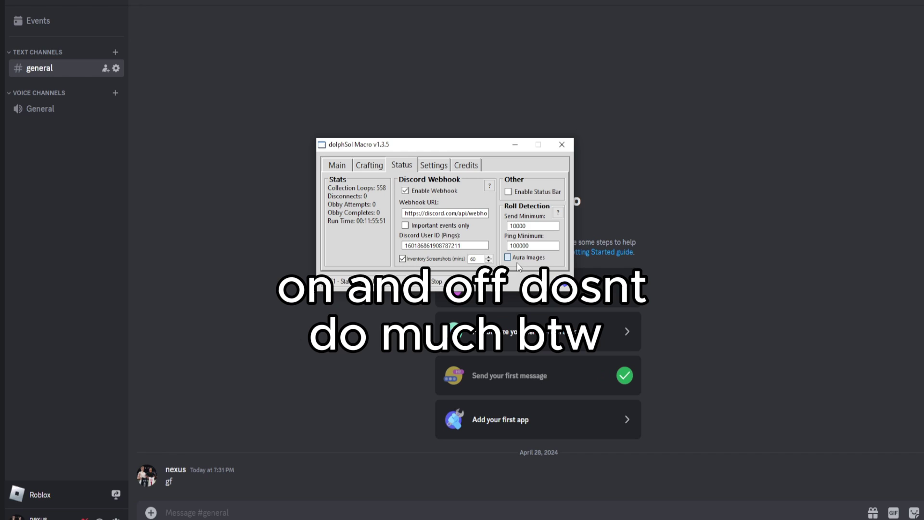
left_click(507, 258)
left_click(549, 299)
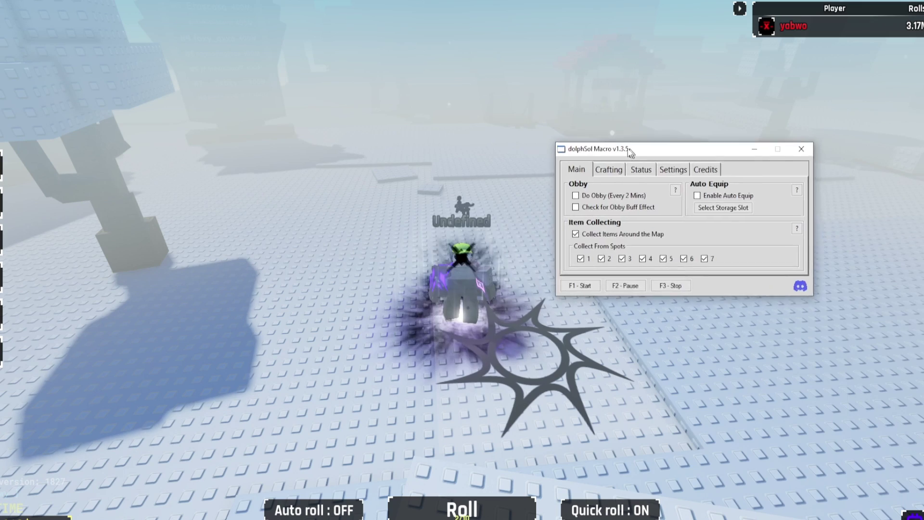
Run the macro with Auto roll on, visit the aura Collection, then stop it with F3
left_click_drag(630, 152, 517, 123)
left_click(472, 261)
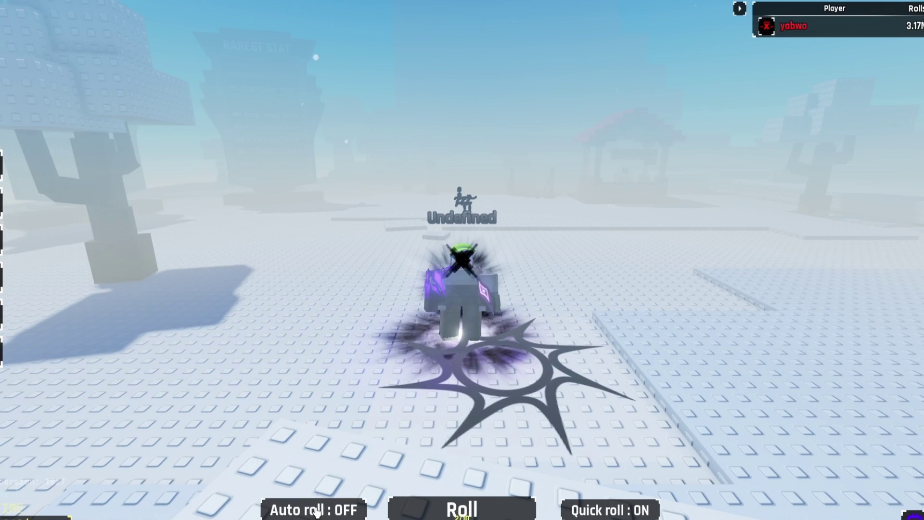
left_click(314, 510)
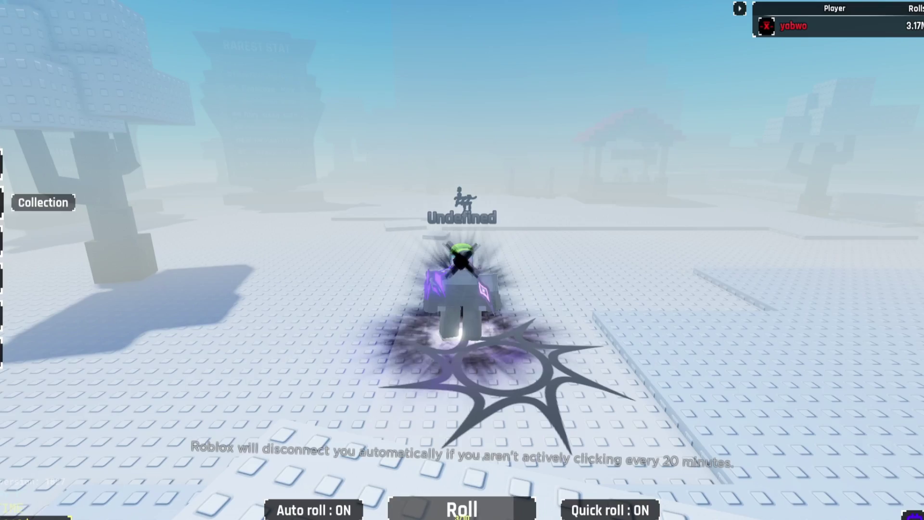
left_click(3, 203)
left_click(115, 36)
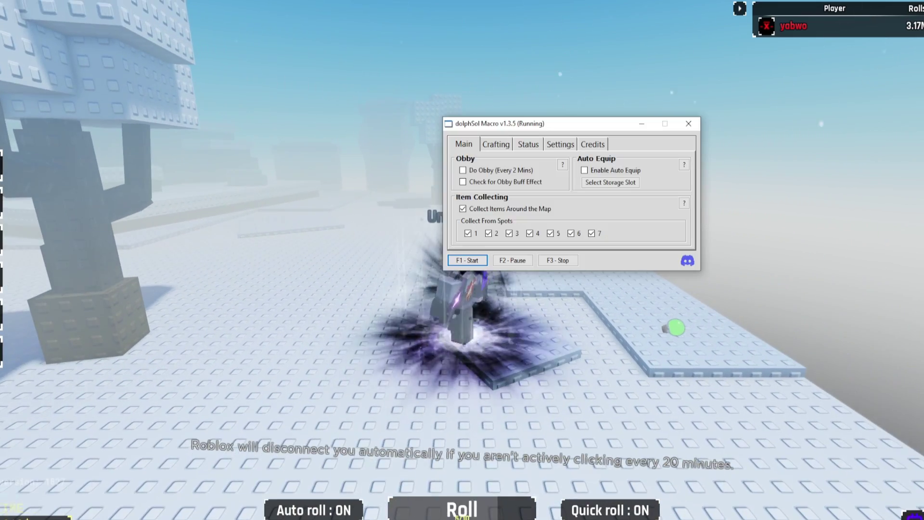
key("F3")
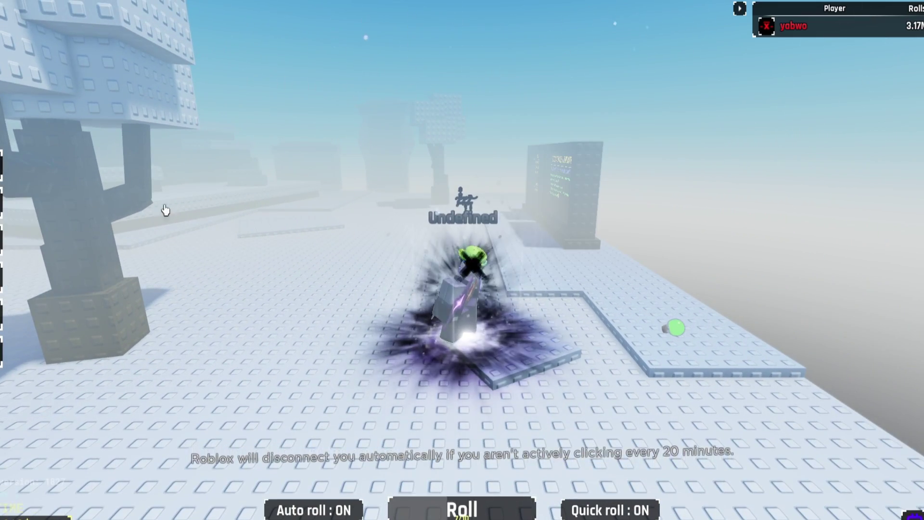
scroll(386, 335, "up", 5)
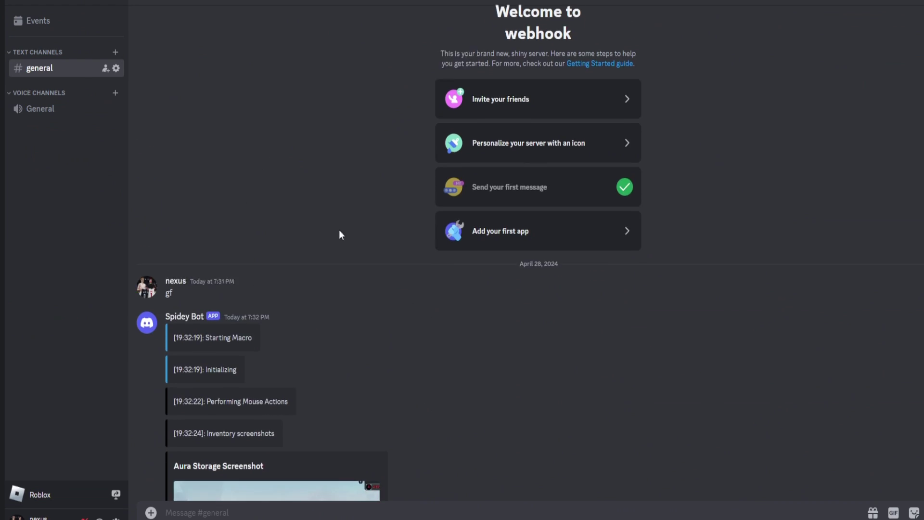
scroll(339, 235, "down", 5)
scroll(322, 231, "up", 1)
scroll(322, 232, "down", 1)
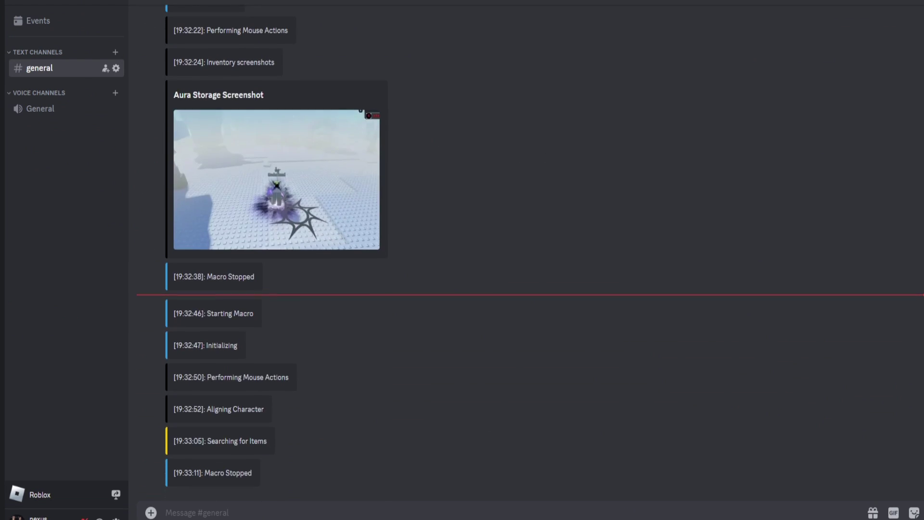